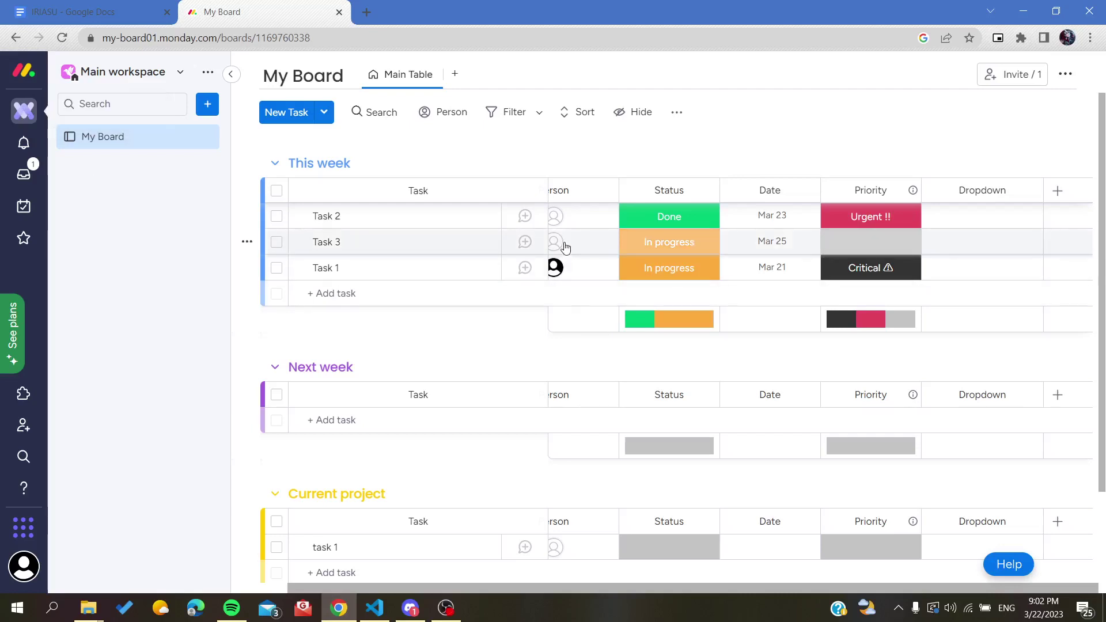
- Highlight part of the board's web address, then collapse the This week group
{"action": "scroll", "coordinate": [563, 250], "scroll_direction": "left", "scroll_amount": 1}
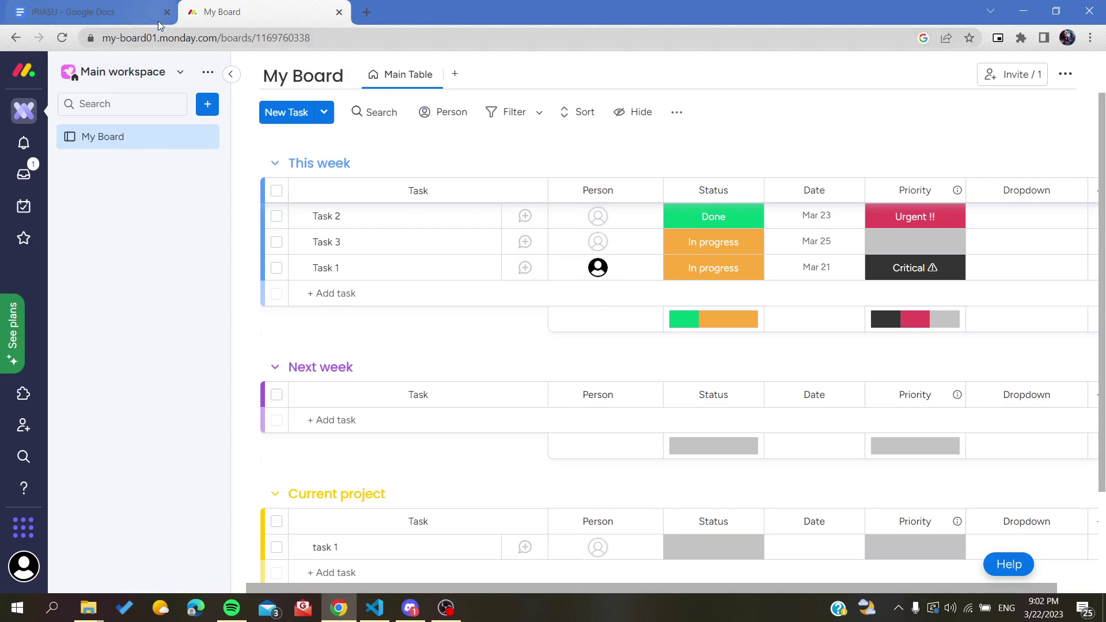
{"action": "left_click_drag", "start_coordinate": [159, 38], "coordinate": [218, 38]}
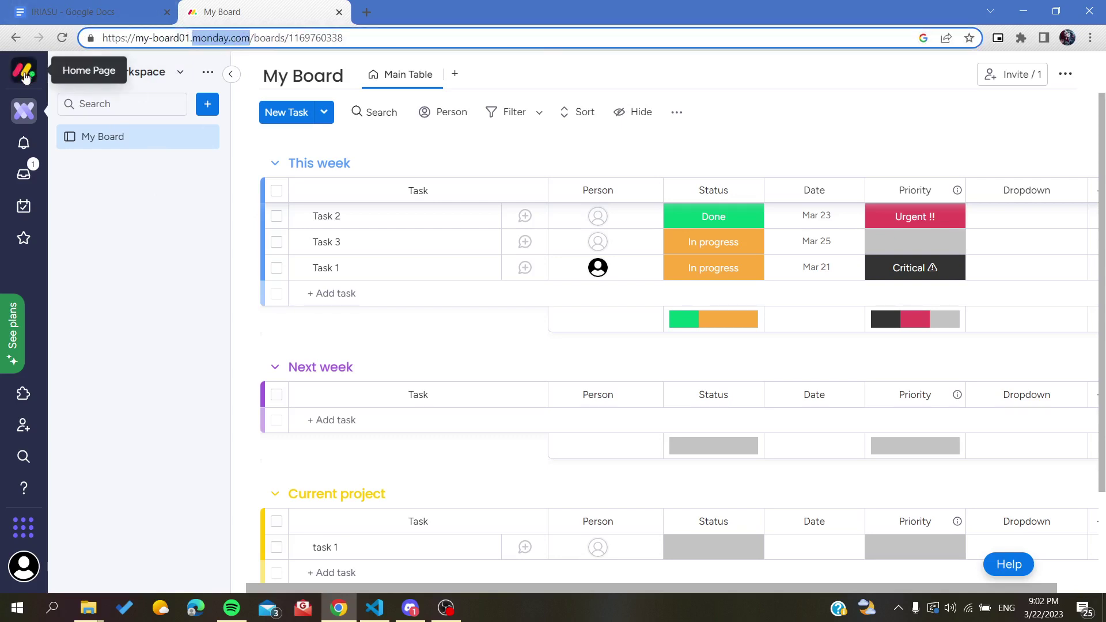
{"action": "left_click", "coordinate": [110, 247]}
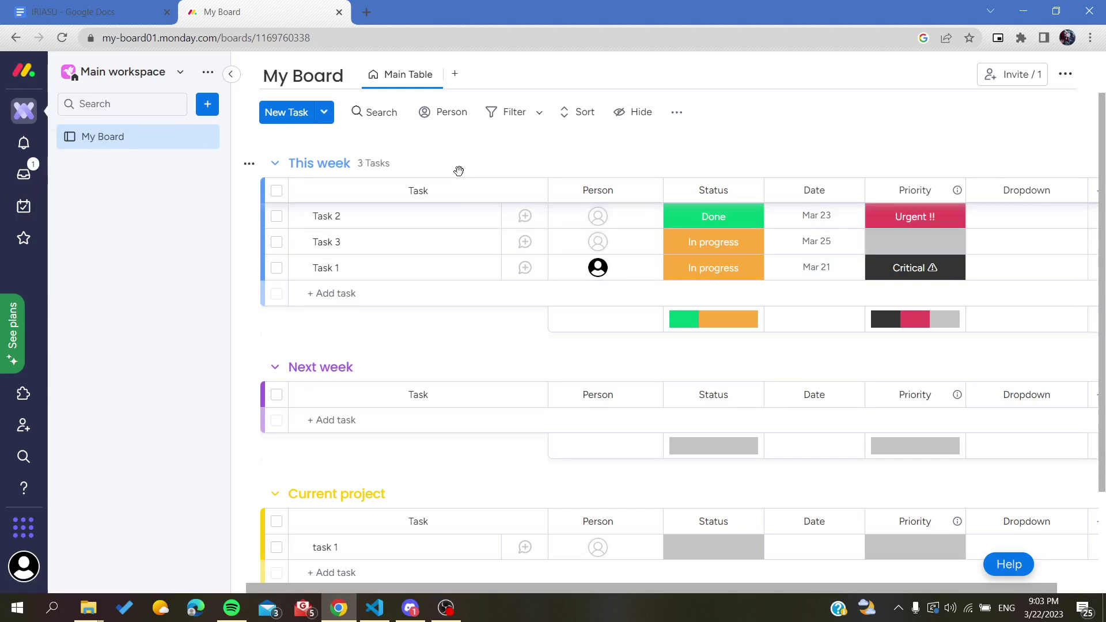
{"action": "left_click", "coordinate": [375, 168]}
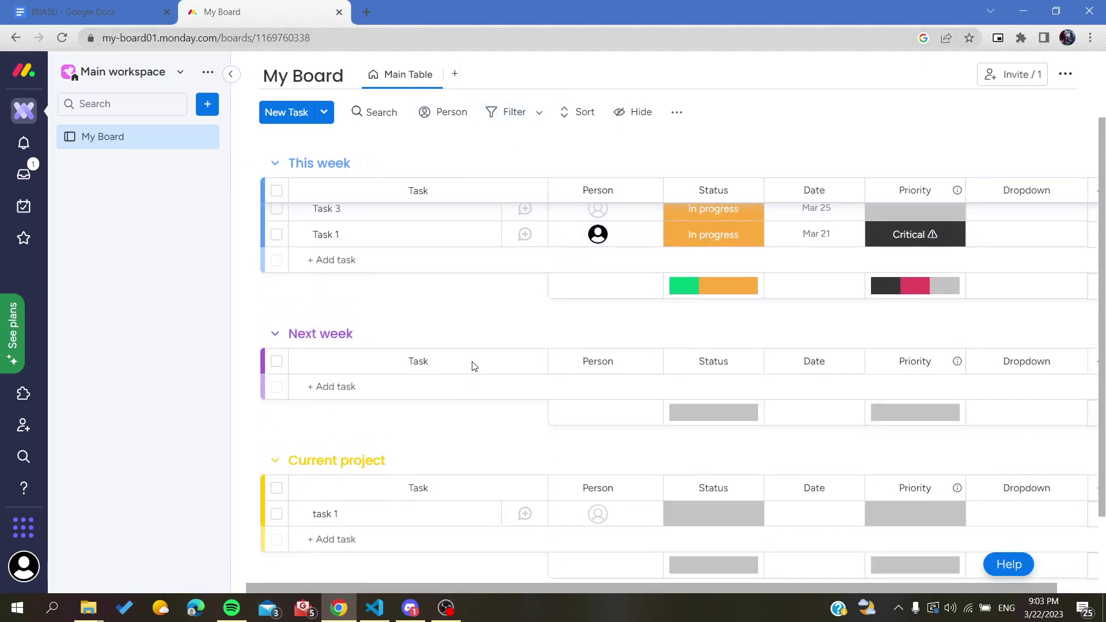
- Delete the Dropdown column, leaving Task, Person, Status, Date and Priority columns
{"action": "scroll", "coordinate": [481, 299], "scroll_direction": "up", "scroll_amount": 3}
{"action": "scroll", "coordinate": [582, 276], "scroll_direction": "right", "scroll_amount": 2}
{"action": "scroll", "coordinate": [582, 276], "scroll_direction": "down", "scroll_amount": 2}
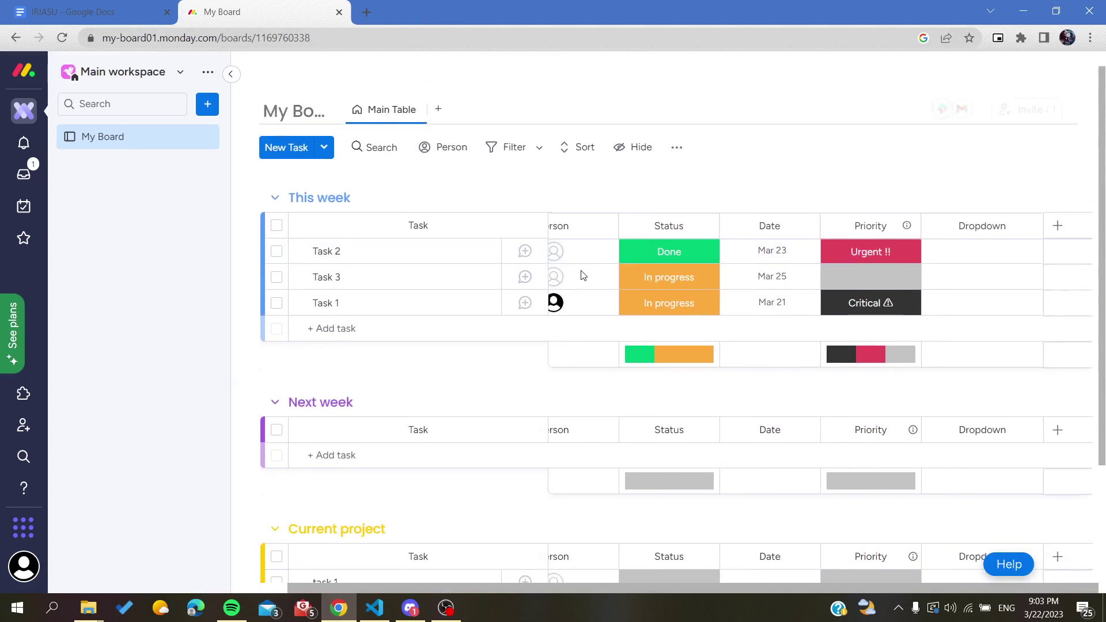
{"action": "scroll", "coordinate": [582, 274], "scroll_direction": "up", "scroll_amount": 2}
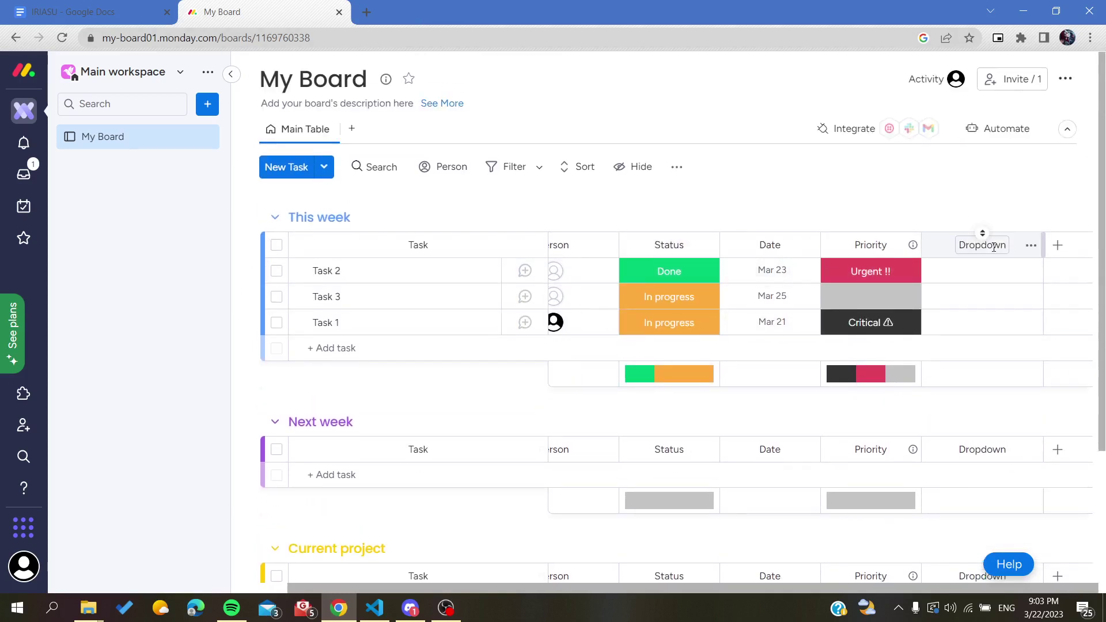
{"action": "left_click", "coordinate": [1031, 245]}
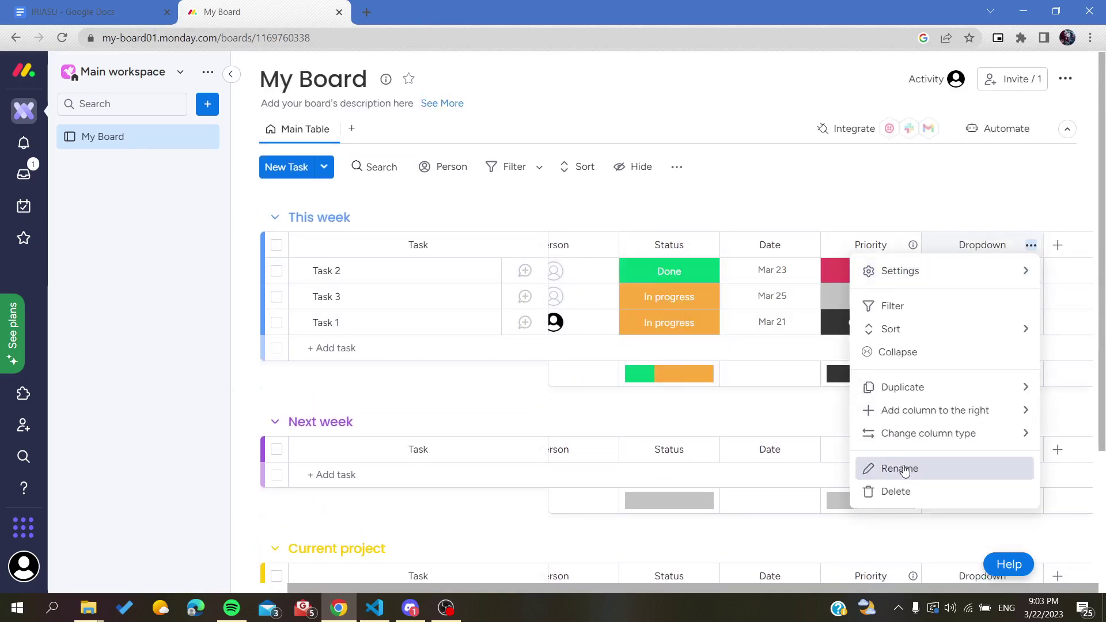
{"action": "left_click", "coordinate": [892, 493]}
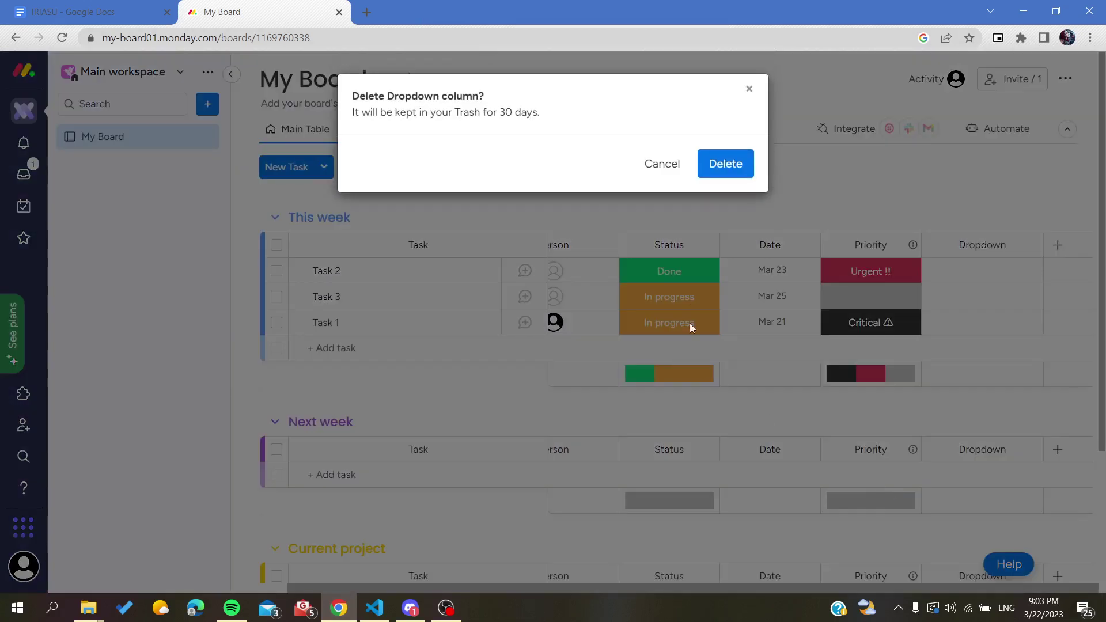
{"action": "left_click", "coordinate": [724, 168]}
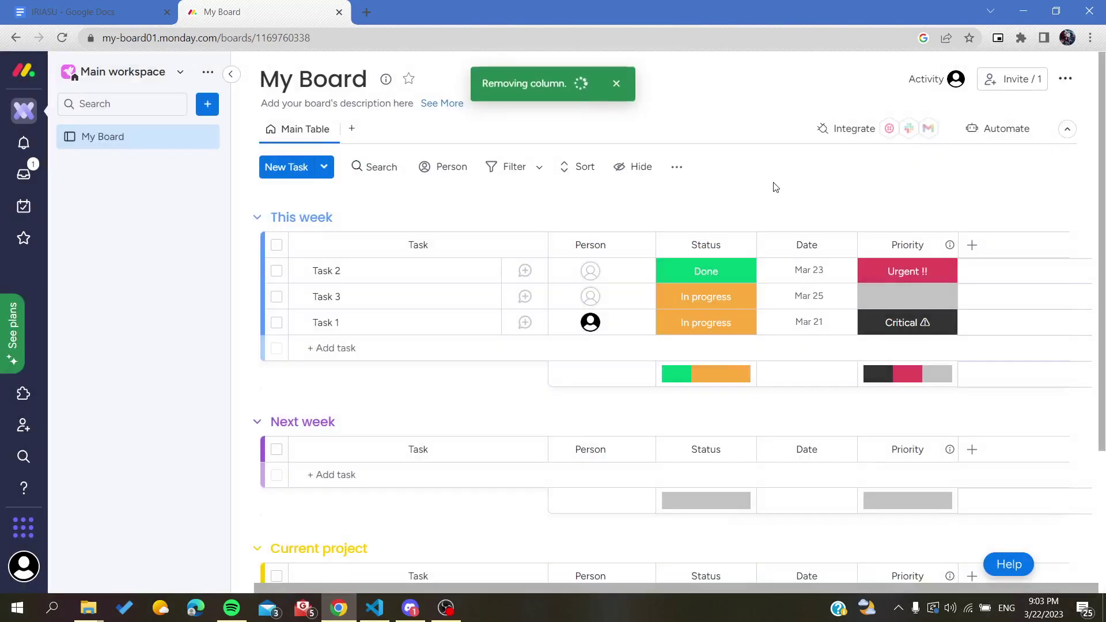
- Search 'pro' in the Column Center and add the Progress Tracking column to the board
{"action": "left_click", "coordinate": [972, 247]}
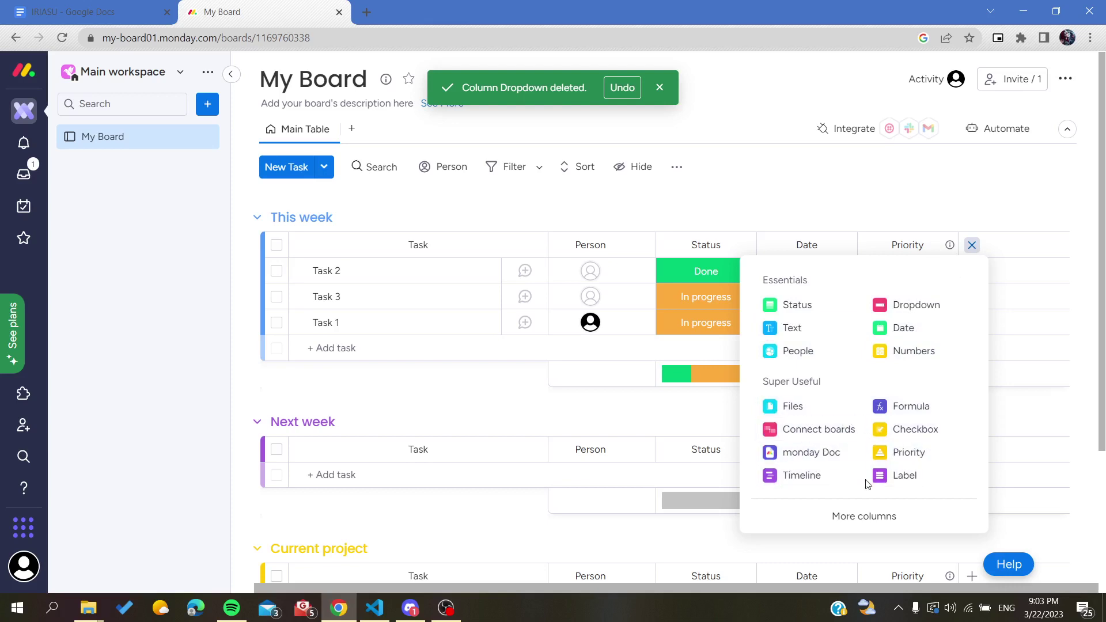
{"action": "left_click", "coordinate": [839, 517]}
{"action": "left_click", "coordinate": [327, 109]}
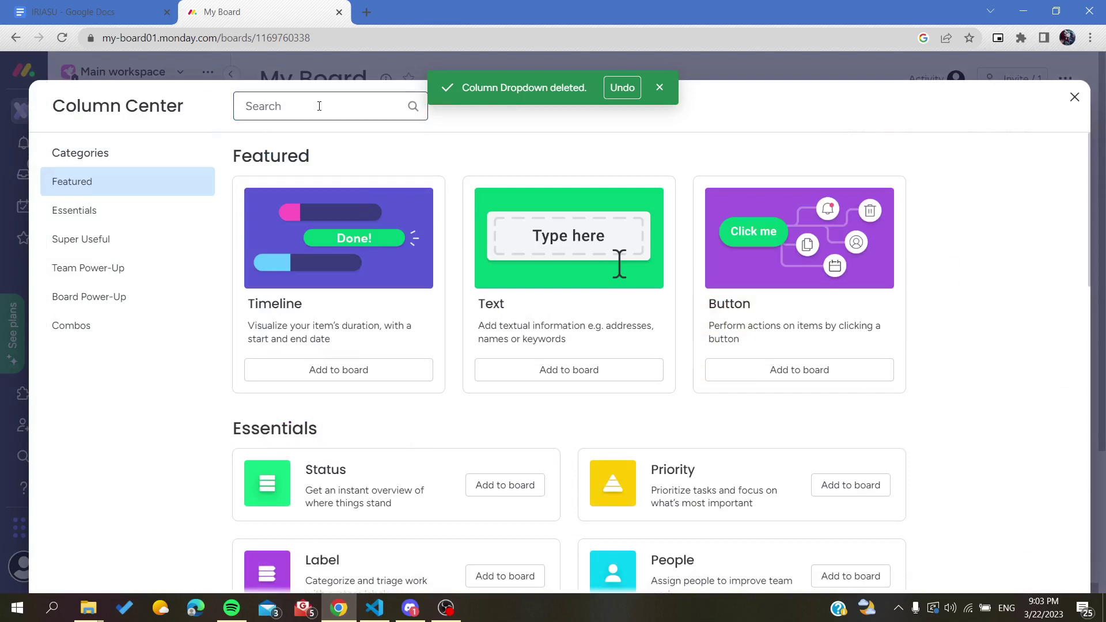
{"action": "type", "text": "pro"}
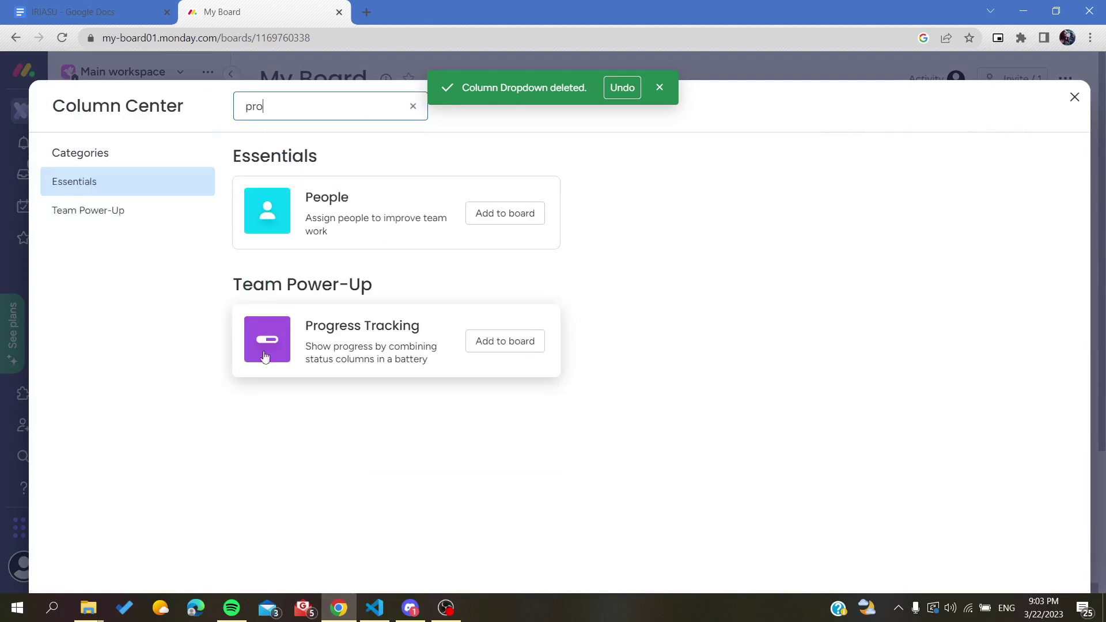
{"action": "left_click", "coordinate": [514, 349]}
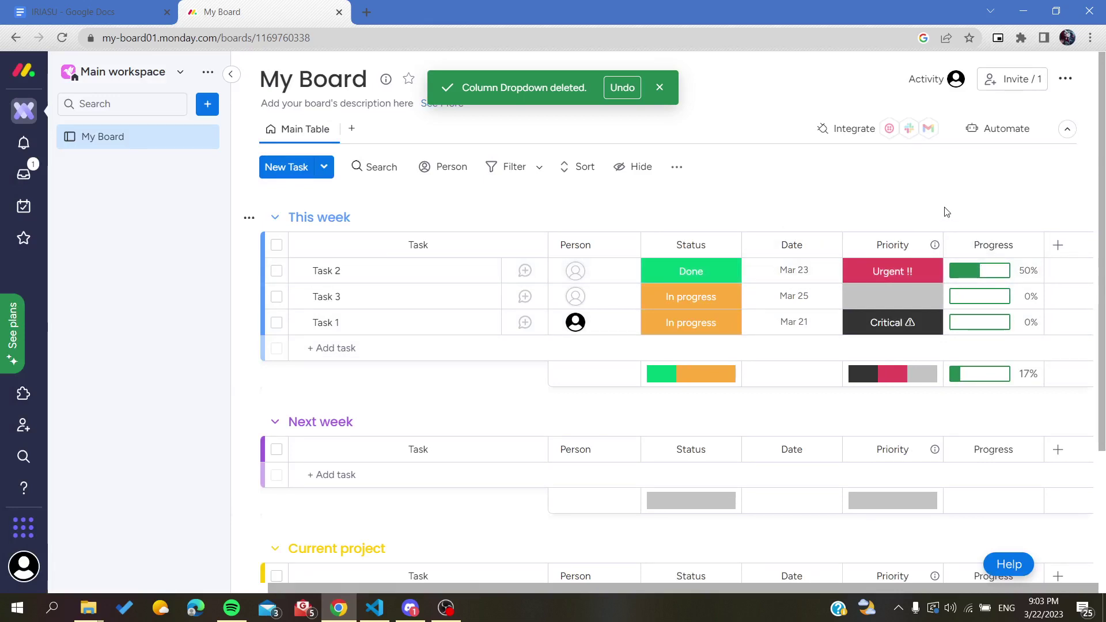
- Change Task 2's status to In progress, then Stuck, then Done
{"action": "left_click", "coordinate": [690, 272]}
{"action": "left_click", "coordinate": [685, 317]}
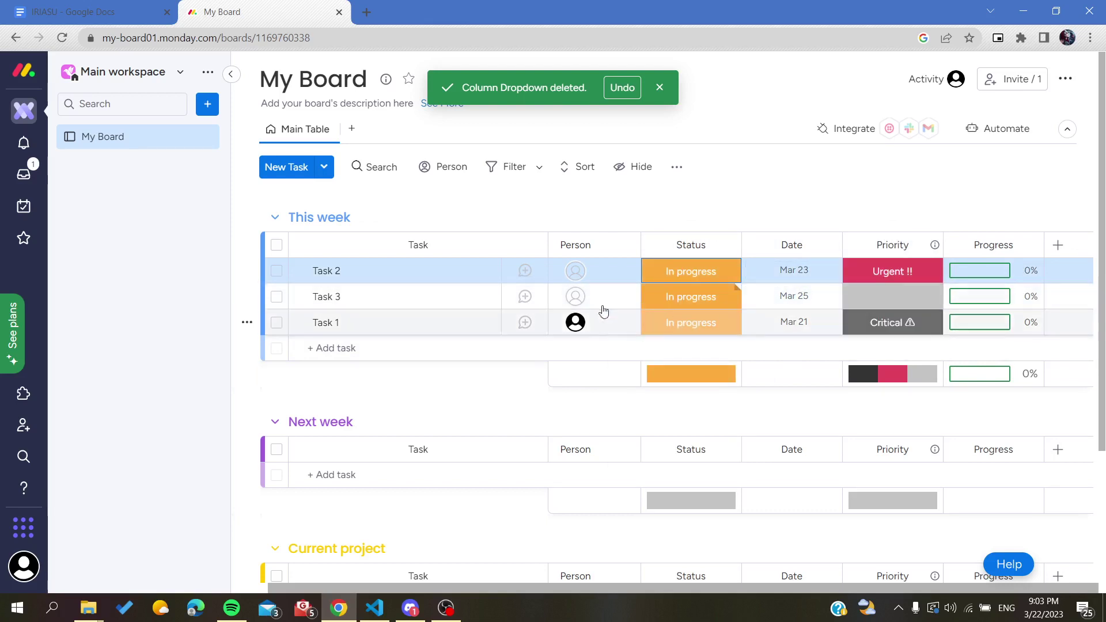
{"action": "left_click", "coordinate": [663, 264]}
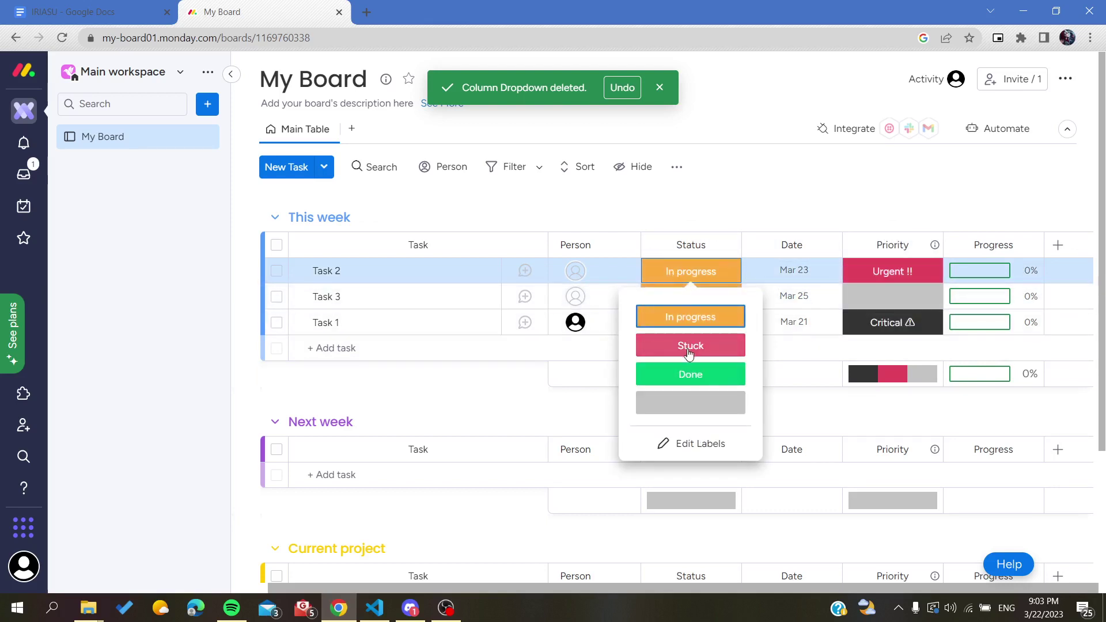
{"action": "left_click", "coordinate": [690, 347]}
{"action": "left_click", "coordinate": [688, 274]}
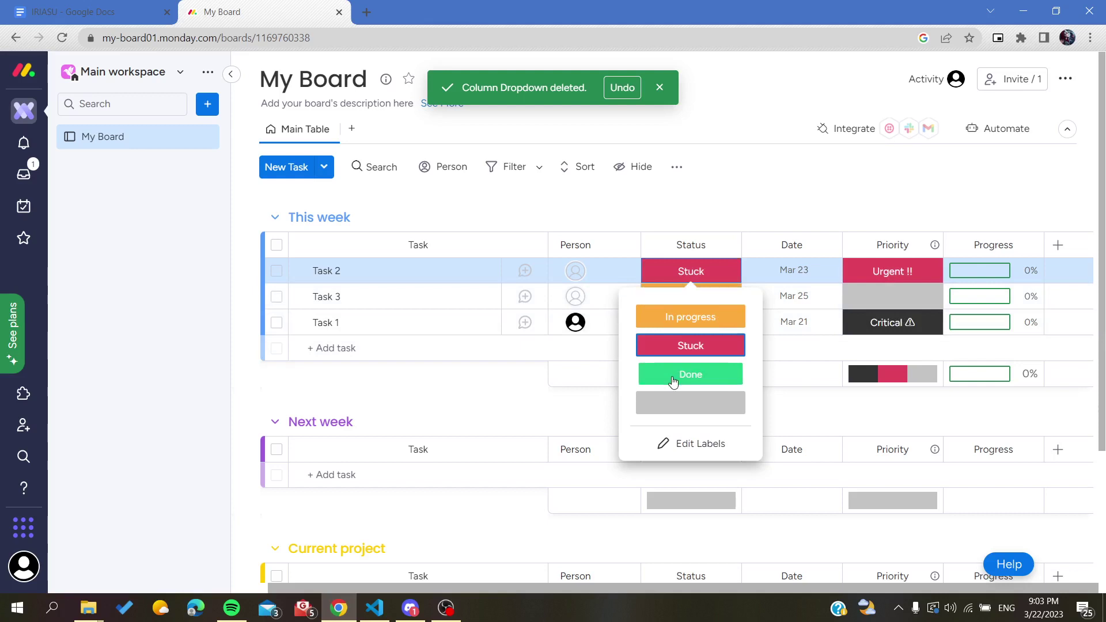
{"action": "left_click", "coordinate": [686, 376]}
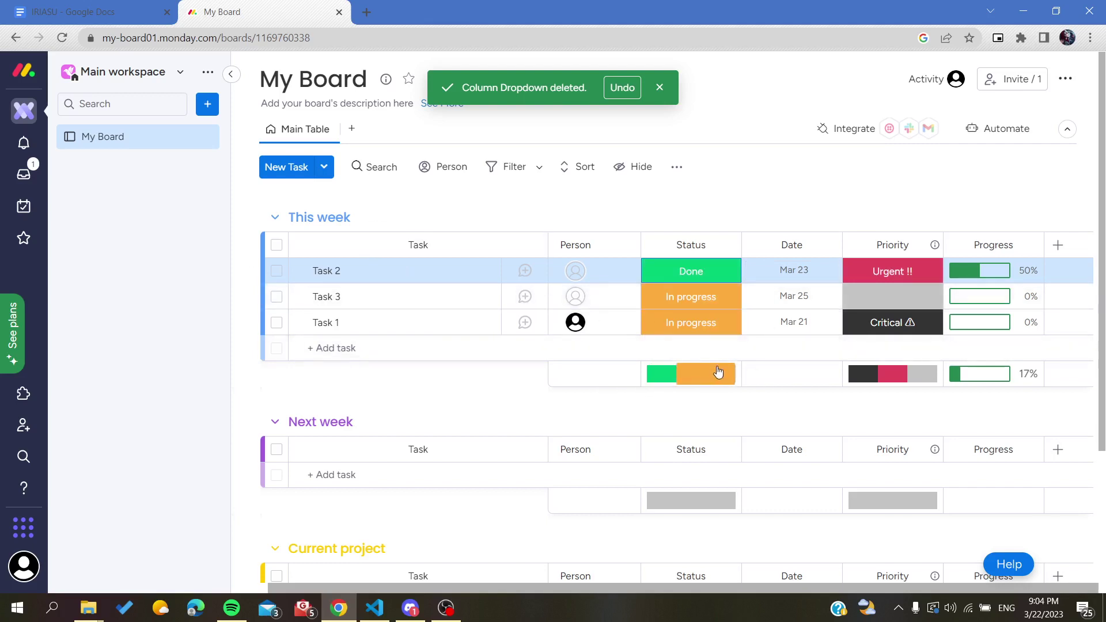
- Mark Task 3 and Task 1 as Done
{"action": "left_click", "coordinate": [688, 296]}
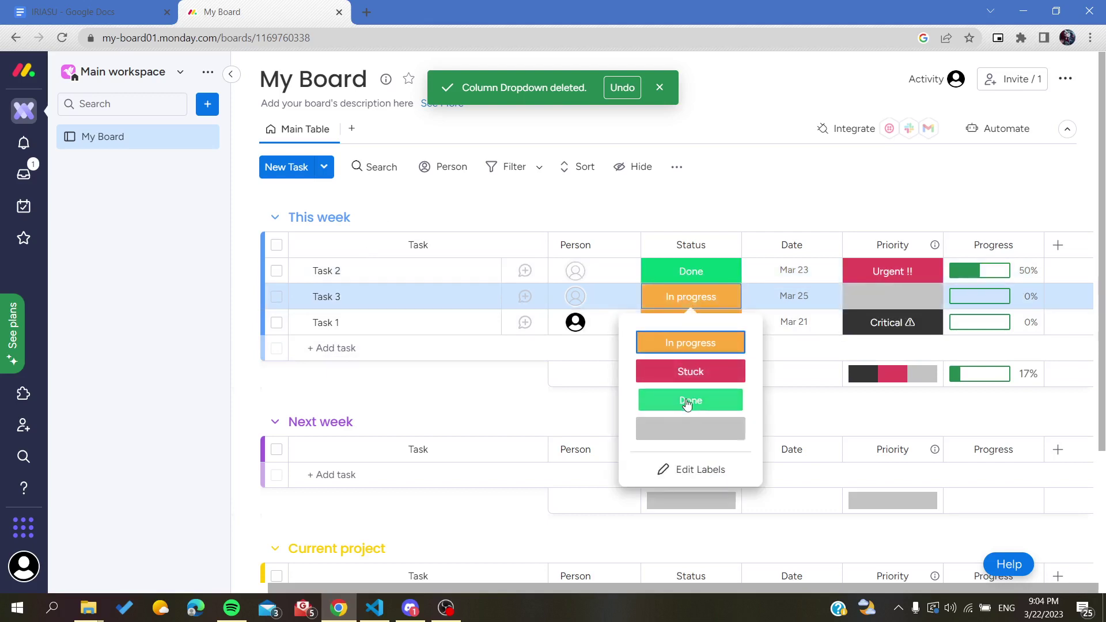
{"action": "left_click", "coordinate": [688, 406]}
{"action": "left_click", "coordinate": [671, 326]}
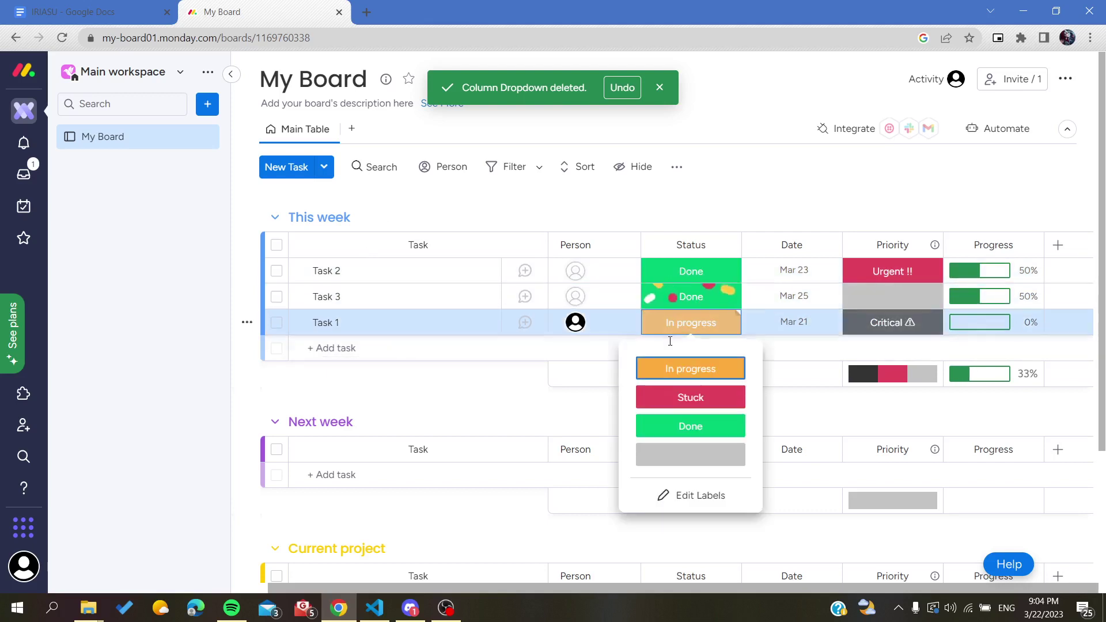
{"action": "left_click", "coordinate": [690, 426]}
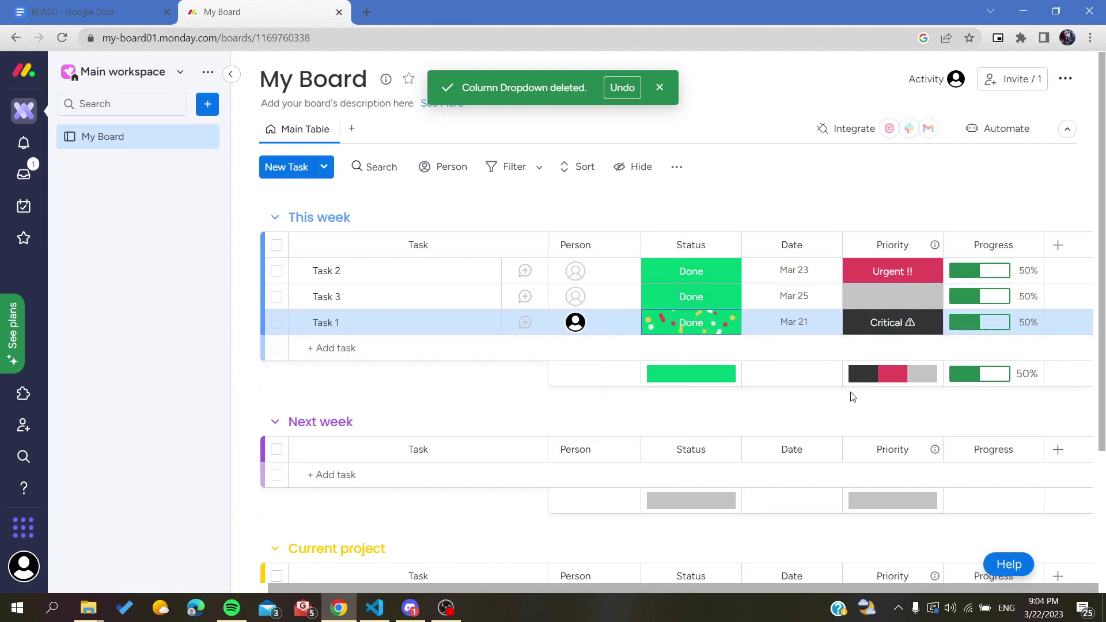
- Open Task 2's item details, expand its subitems, and close the details panel
{"action": "left_click", "coordinate": [387, 271]}
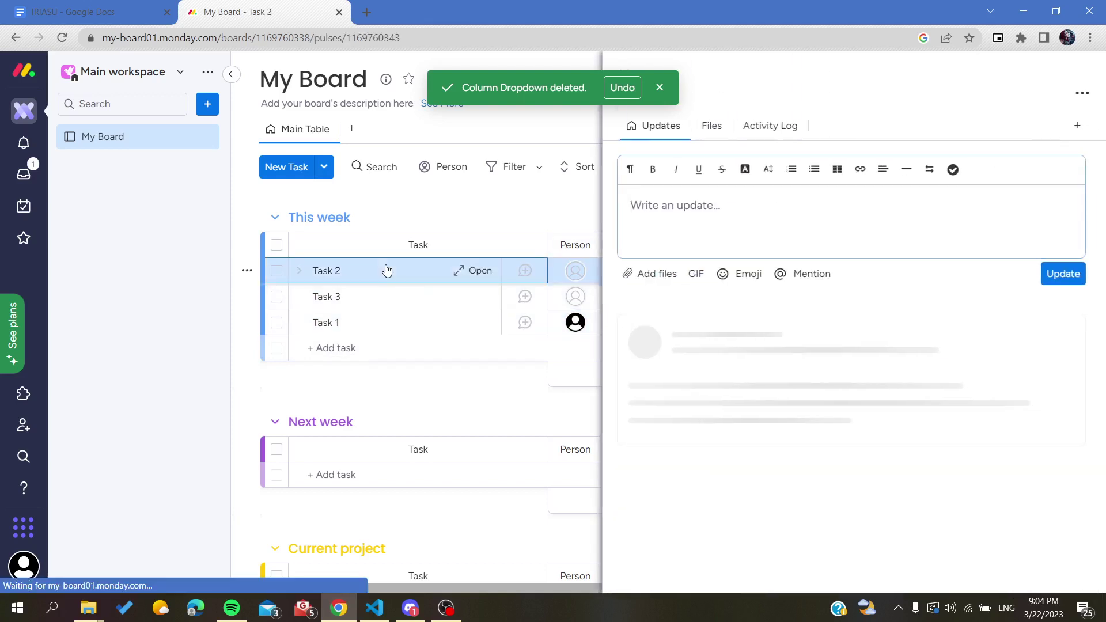
{"action": "left_click", "coordinate": [300, 273]}
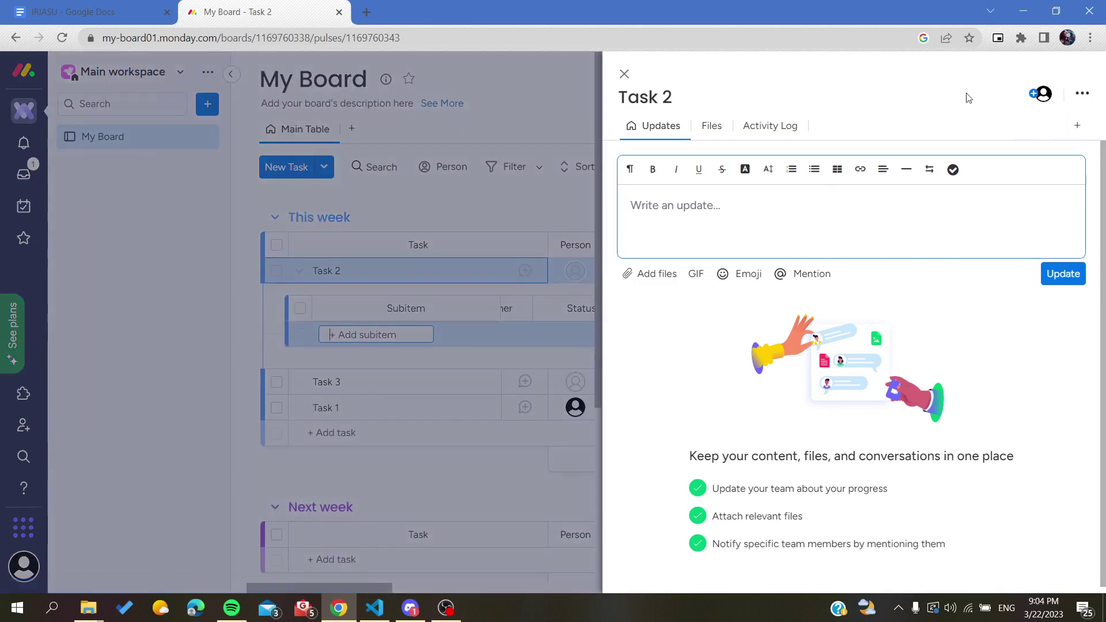
{"action": "left_click", "coordinate": [624, 74]}
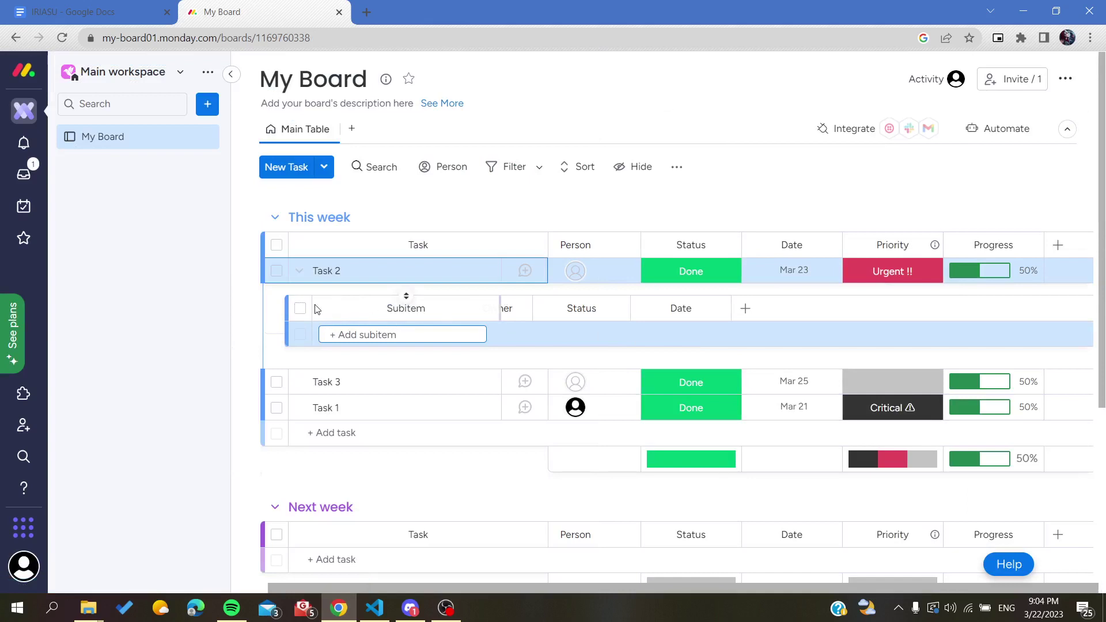
{"action": "left_click", "coordinate": [573, 341]}
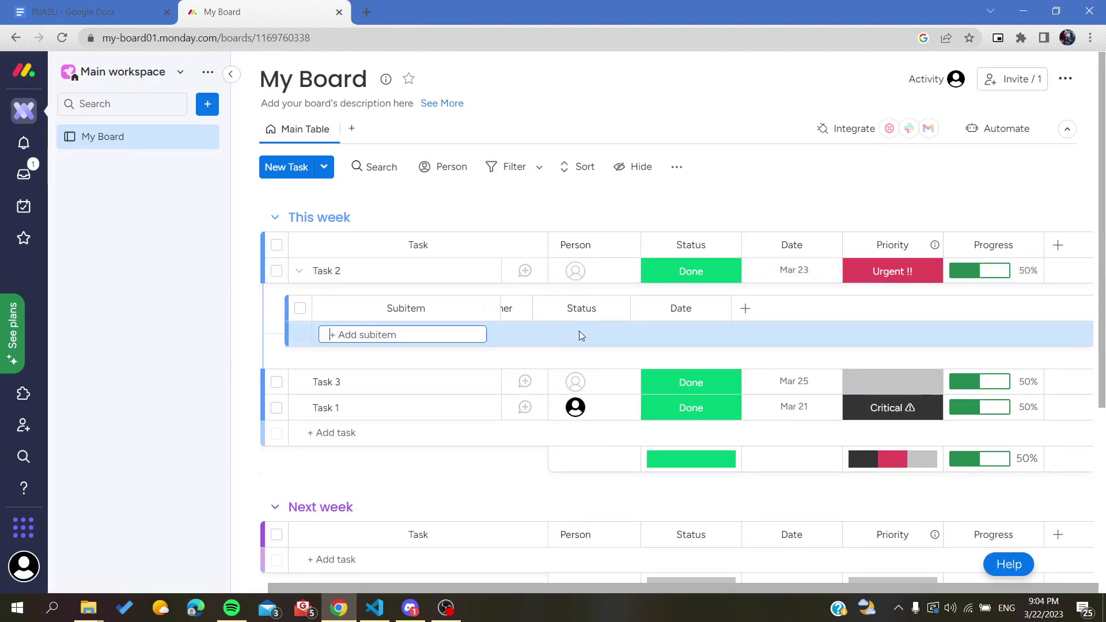
{"action": "left_click", "coordinate": [582, 311]}
- Add subitem '1' under Task 2, set its status to Done, and dismiss the tip
{"action": "left_click", "coordinate": [403, 335]}
{"action": "type", "text": "1"}
{"action": "key", "text": "Return"}
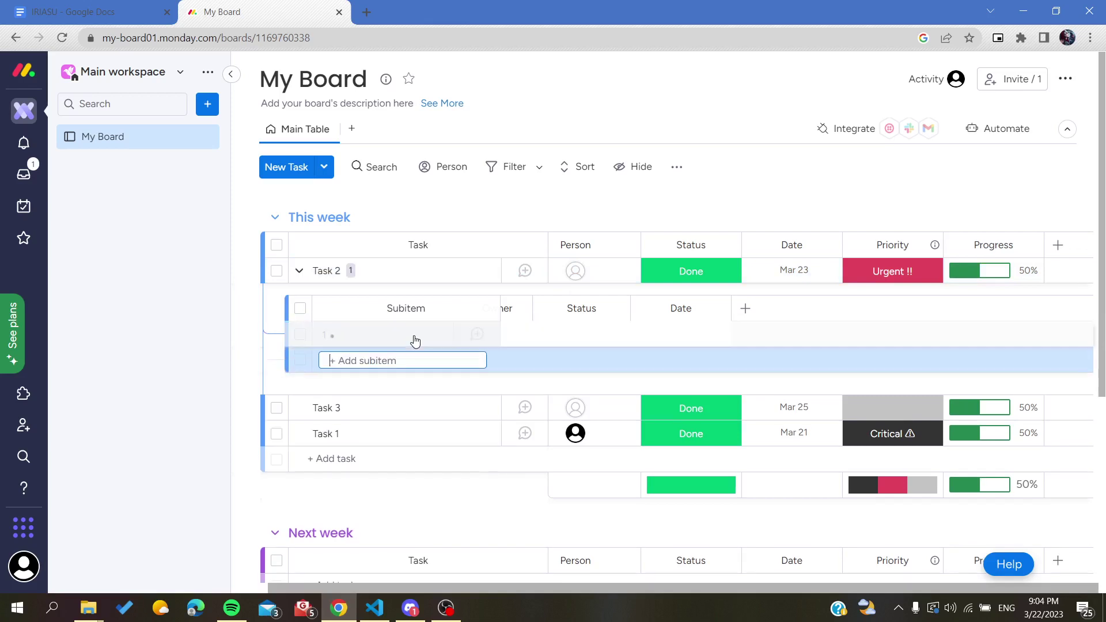
{"action": "left_click", "coordinate": [552, 336]}
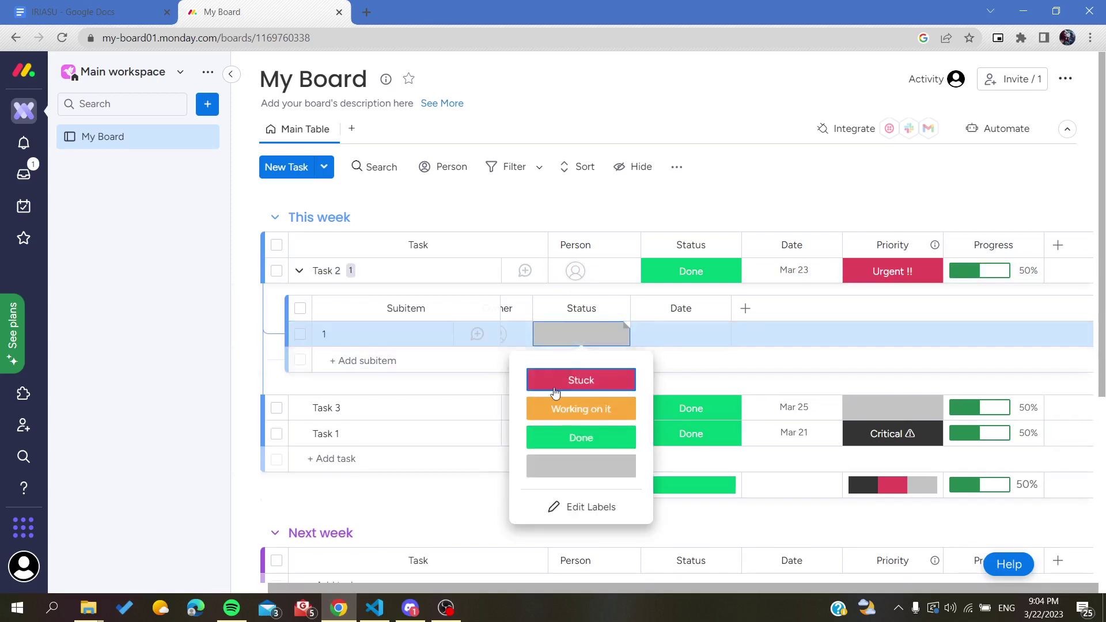
{"action": "left_click", "coordinate": [567, 441]}
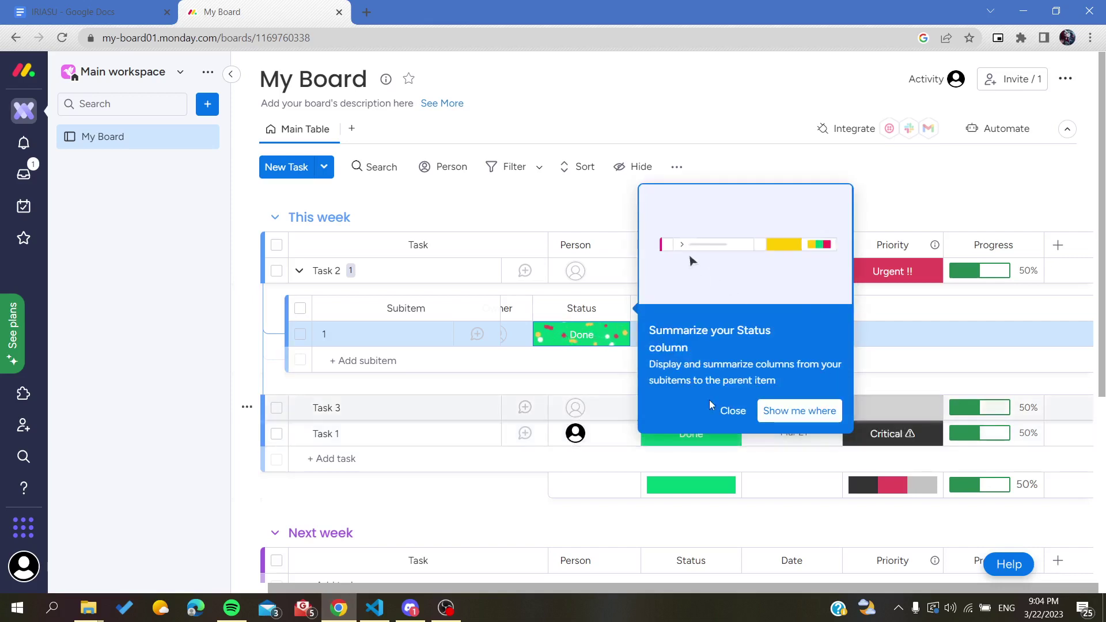
{"action": "left_click", "coordinate": [736, 411]}
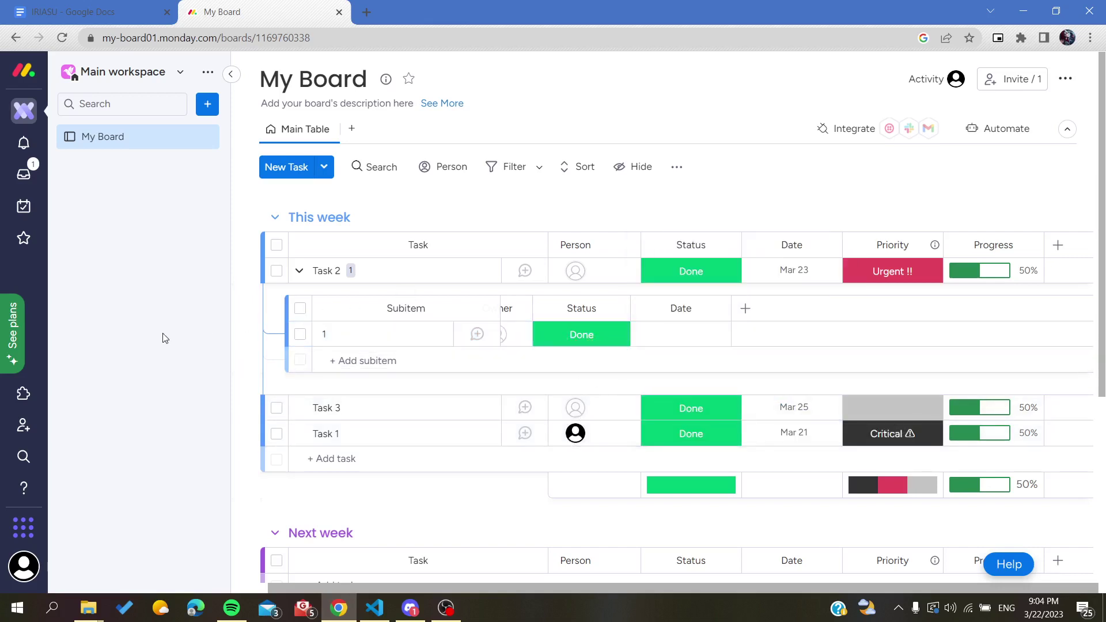
- Set Task 2's priority to Low, then blank, and collapse its subitems
{"action": "scroll", "coordinate": [351, 397], "scroll_direction": "down", "scroll_amount": 2}
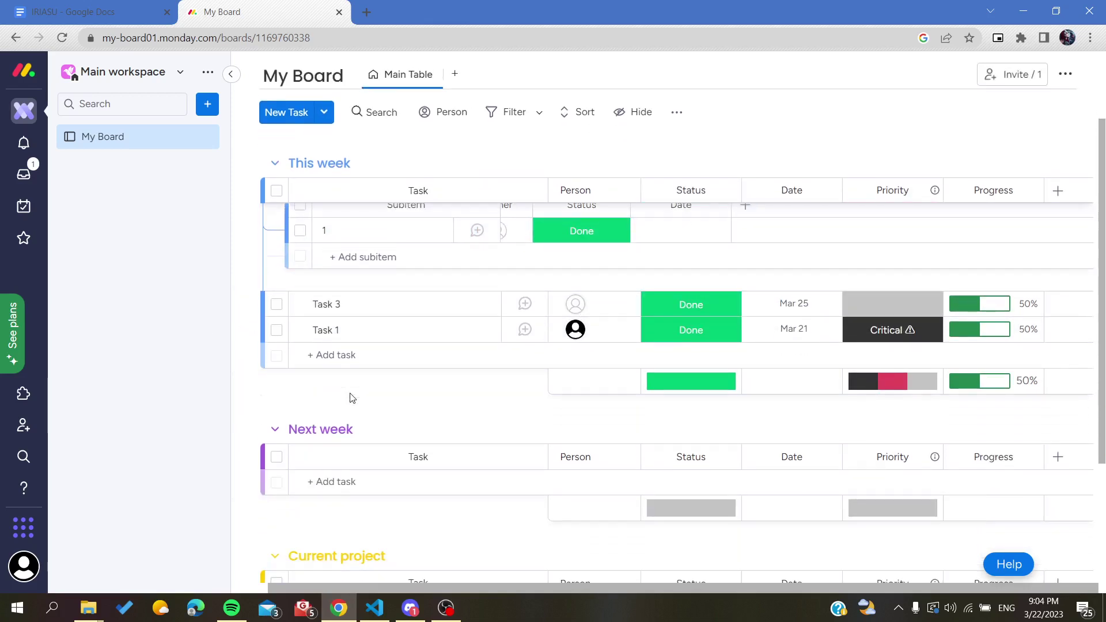
{"action": "scroll", "coordinate": [351, 396], "scroll_direction": "up", "scroll_amount": 2}
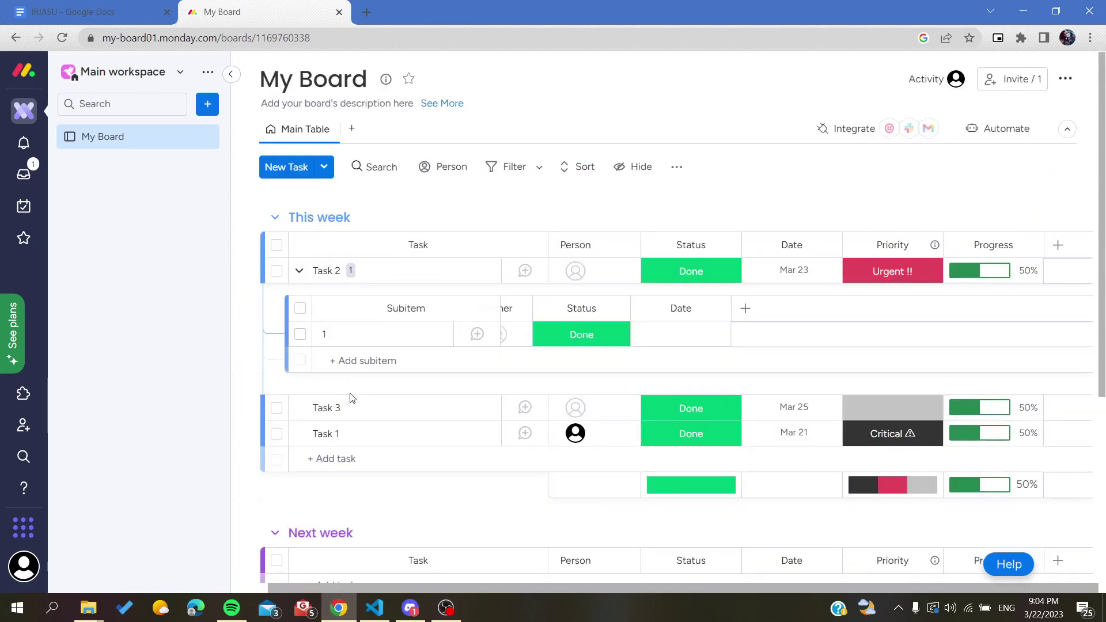
{"action": "left_click", "coordinate": [885, 277]}
{"action": "left_click", "coordinate": [880, 398]}
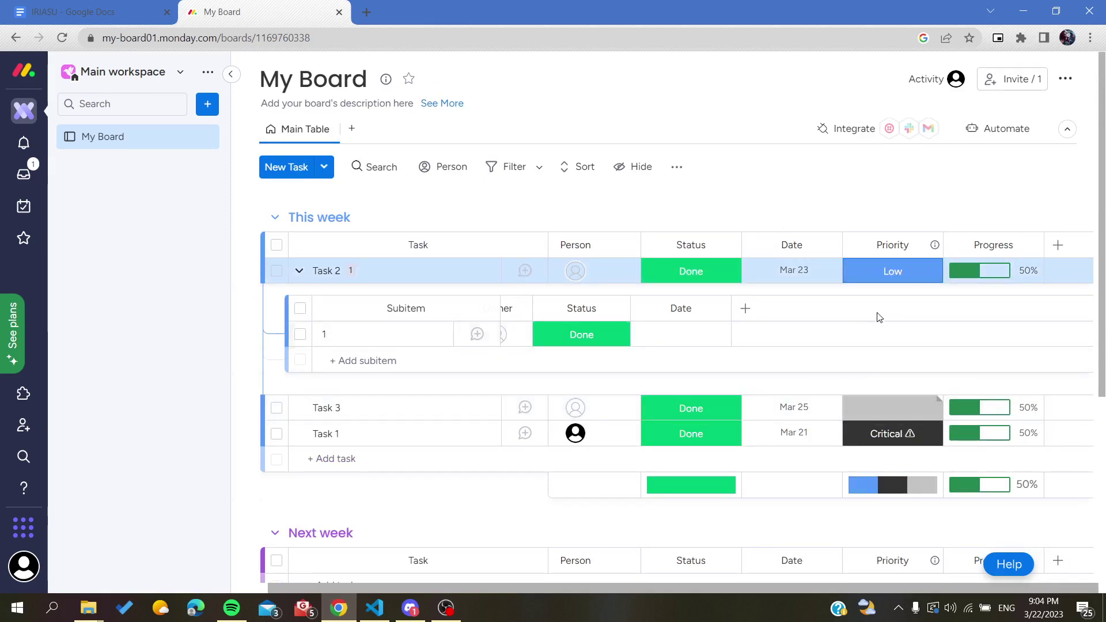
{"action": "left_click", "coordinate": [878, 275]}
{"action": "left_click", "coordinate": [881, 431]}
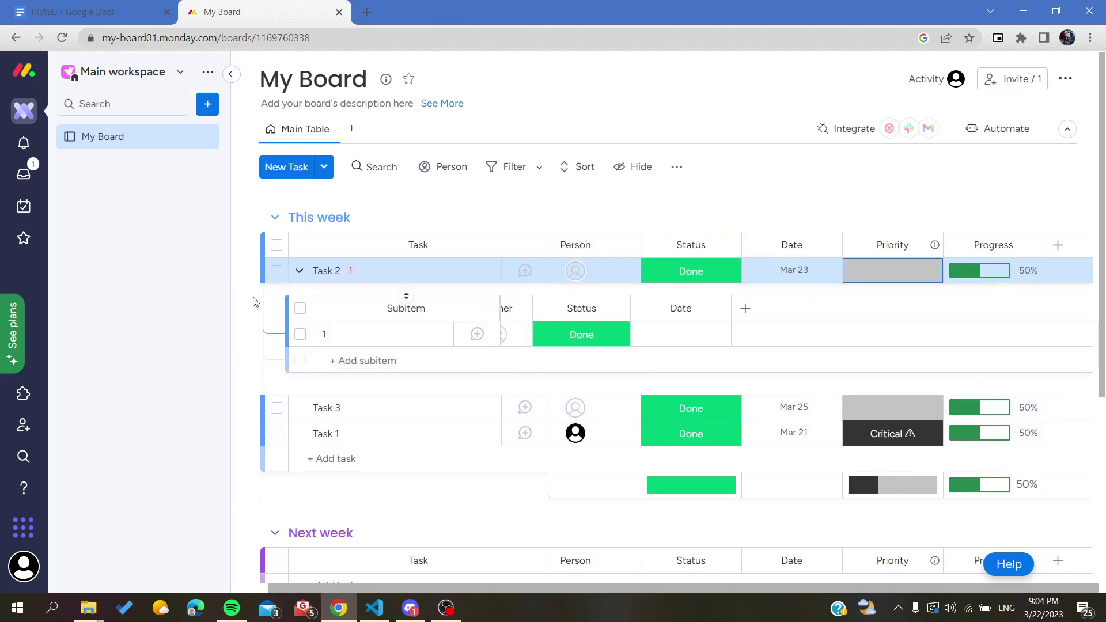
{"action": "left_click", "coordinate": [299, 271]}
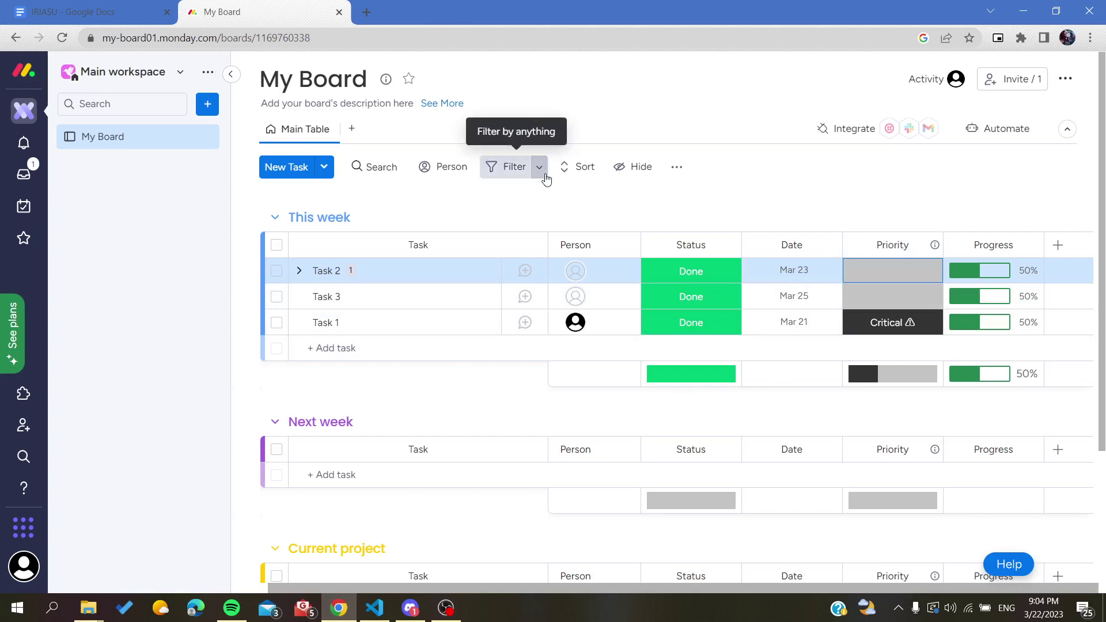
{"action": "left_click", "coordinate": [709, 222]}
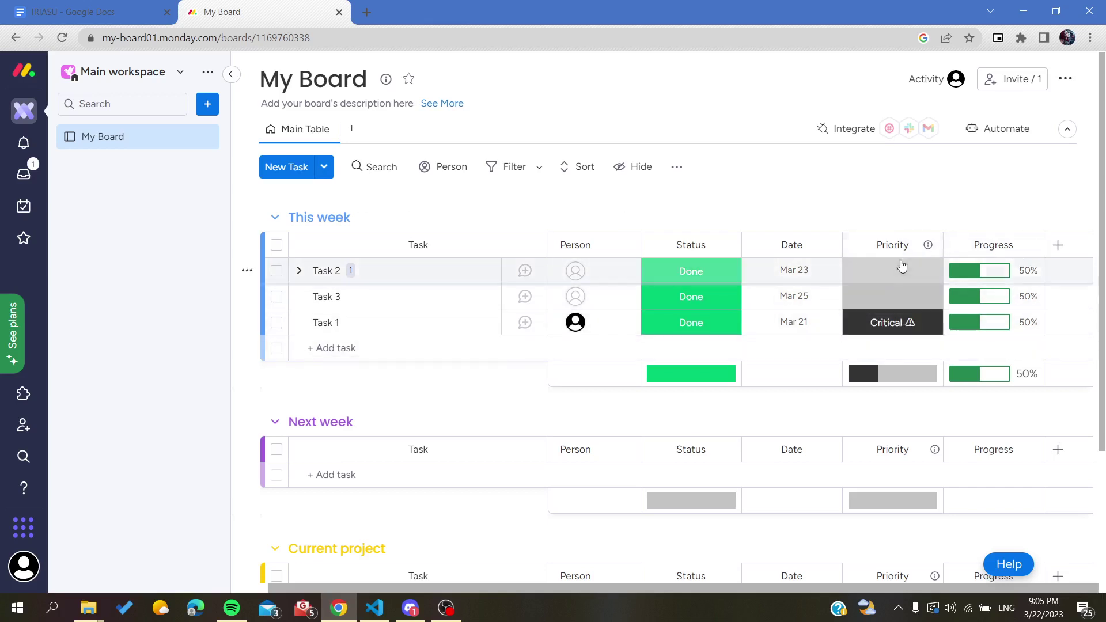
- In Customize Progress Tracking, uncheck Priority, set the Status weight to 100%, and save
{"action": "left_click", "coordinate": [1030, 246]}
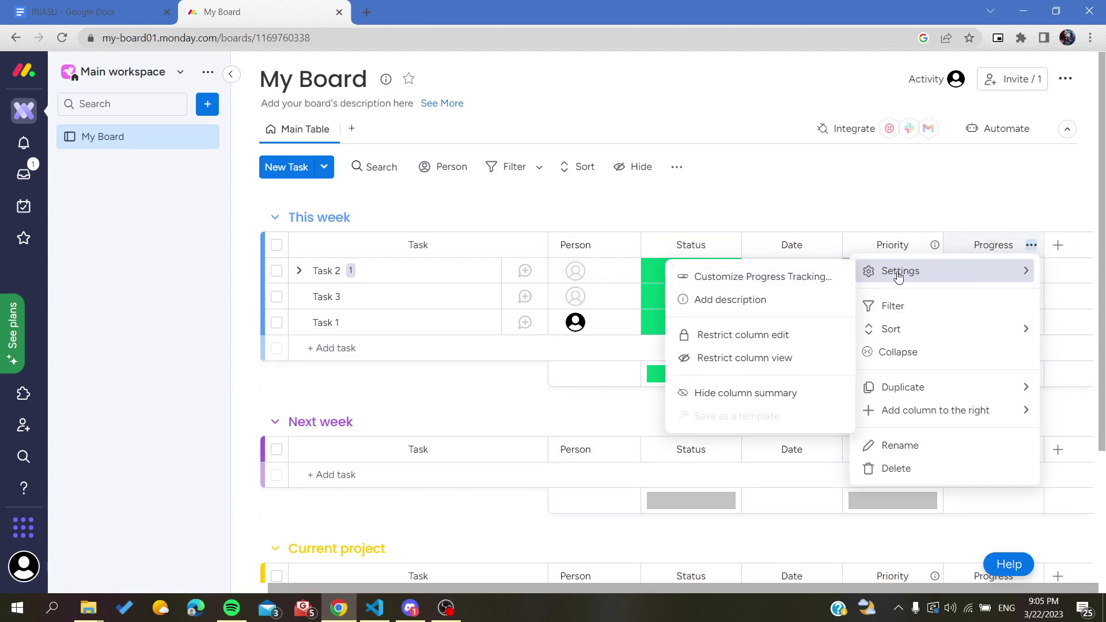
{"action": "left_click", "coordinate": [764, 280]}
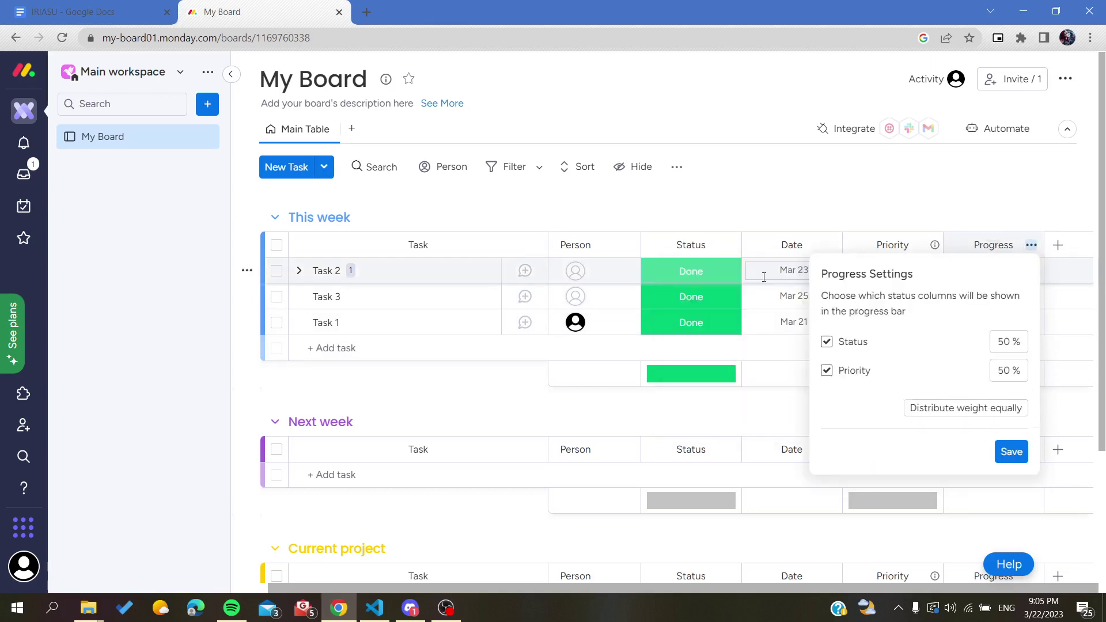
{"action": "left_click", "coordinate": [827, 372]}
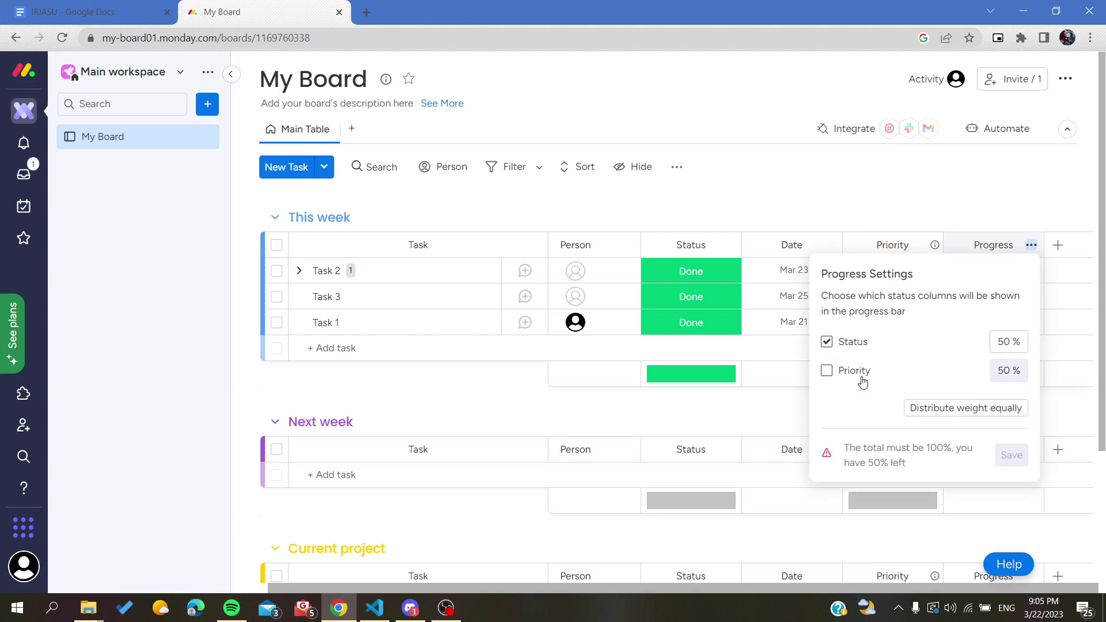
{"action": "left_click", "coordinate": [1003, 342]}
{"action": "type", "text": "100"}
{"action": "left_click_drag", "start_coordinate": [1020, 342], "coordinate": [956, 343]}
{"action": "type", "text": "1"}
{"action": "left_click", "coordinate": [935, 364]}
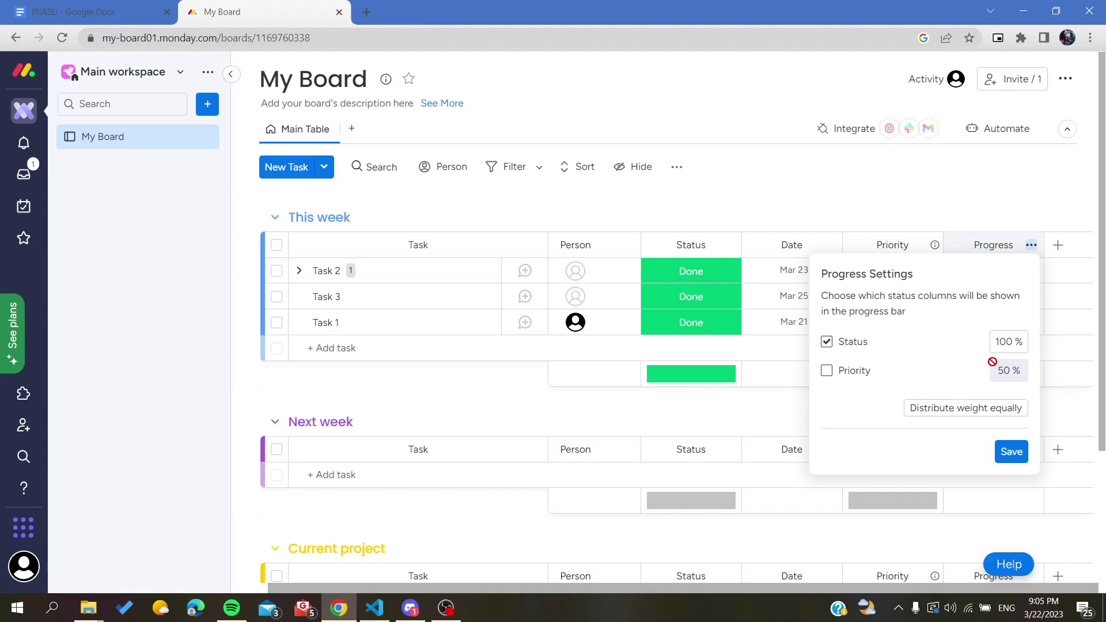
{"action": "left_click", "coordinate": [1011, 451]}
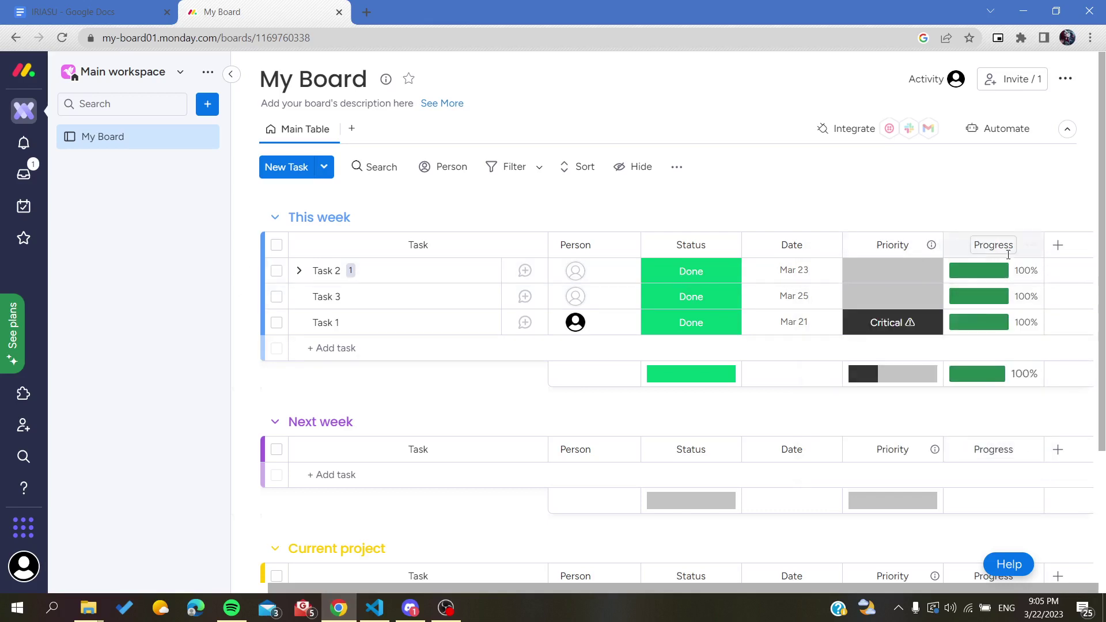